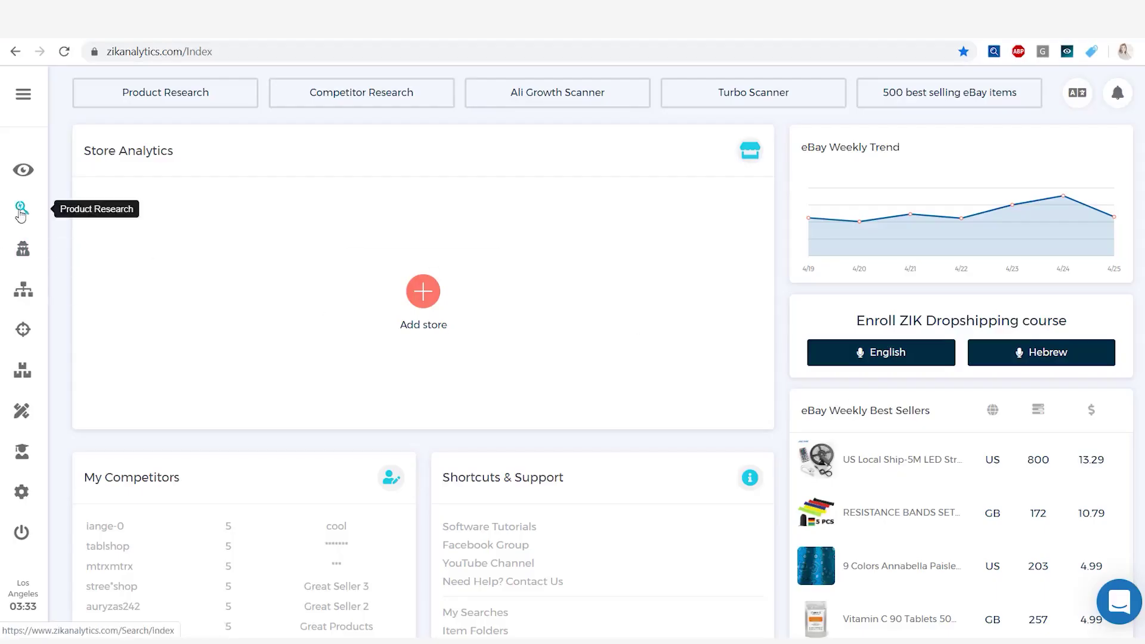
- Open Product Research and switch it to AliExpress products
left_click(20, 211)
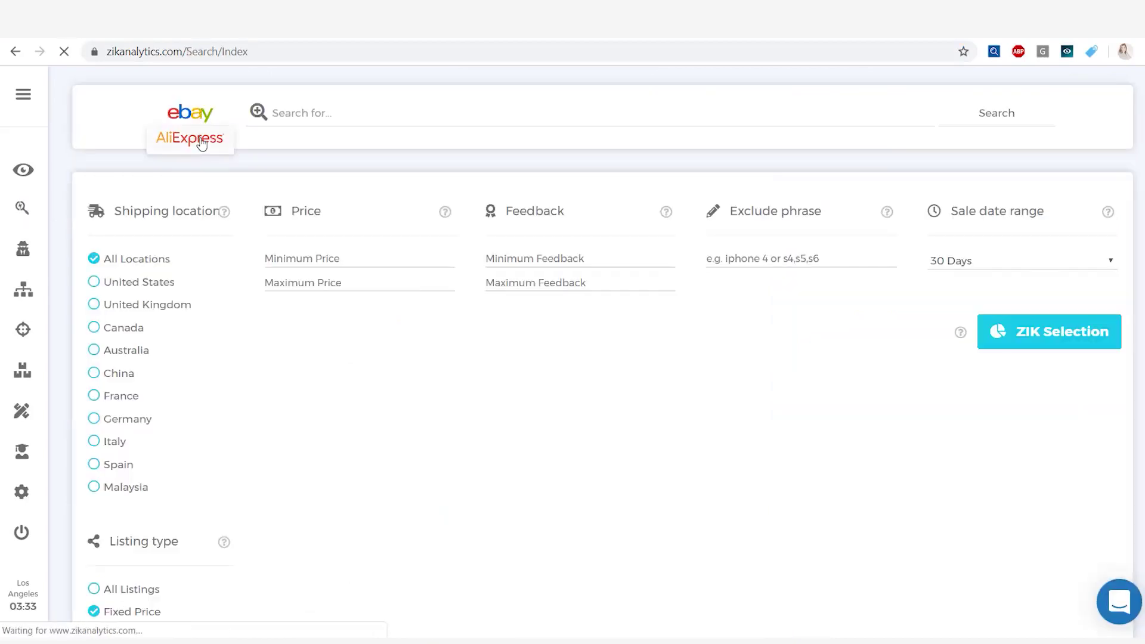
left_click(201, 142)
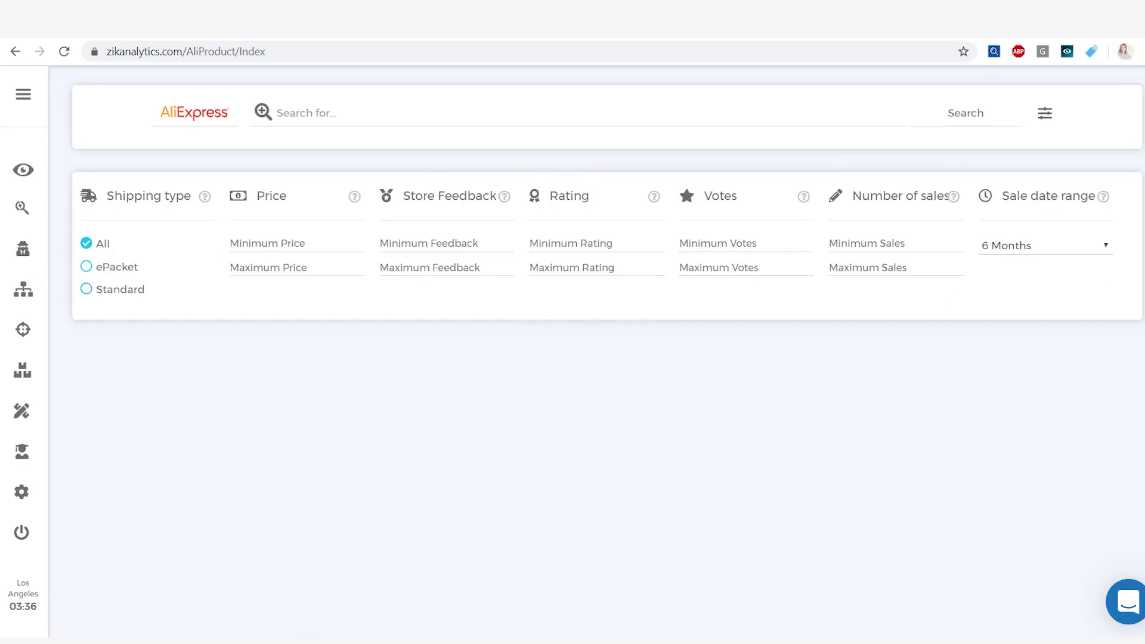
- Search AliExpress for 'webcam', keeping the 6 Months sale date range
left_click(1103, 245)
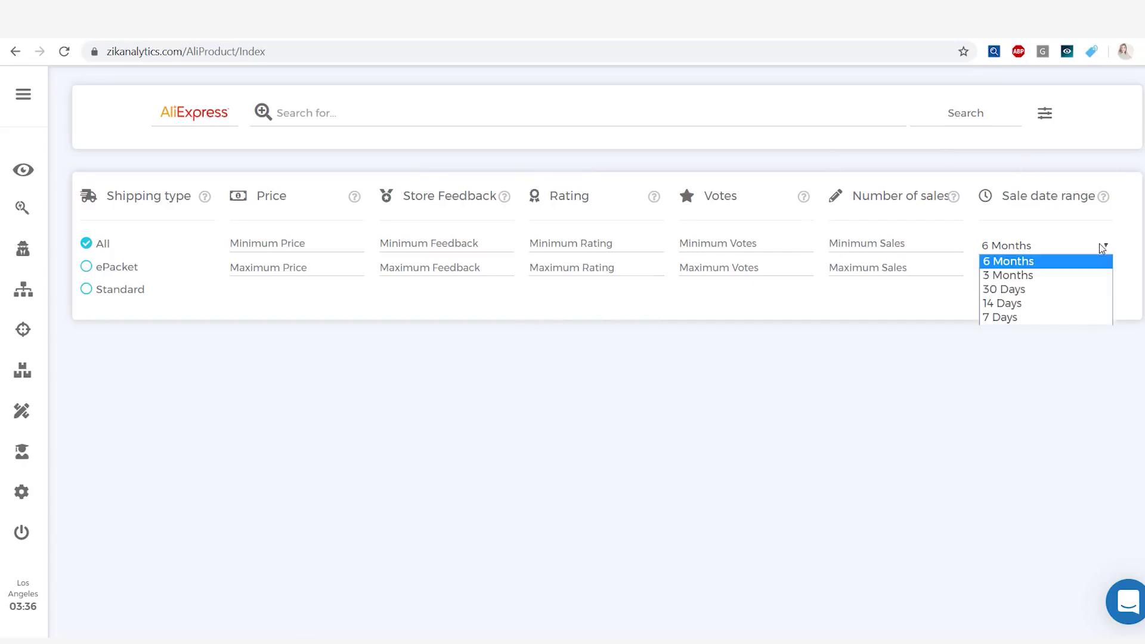
left_click(1038, 261)
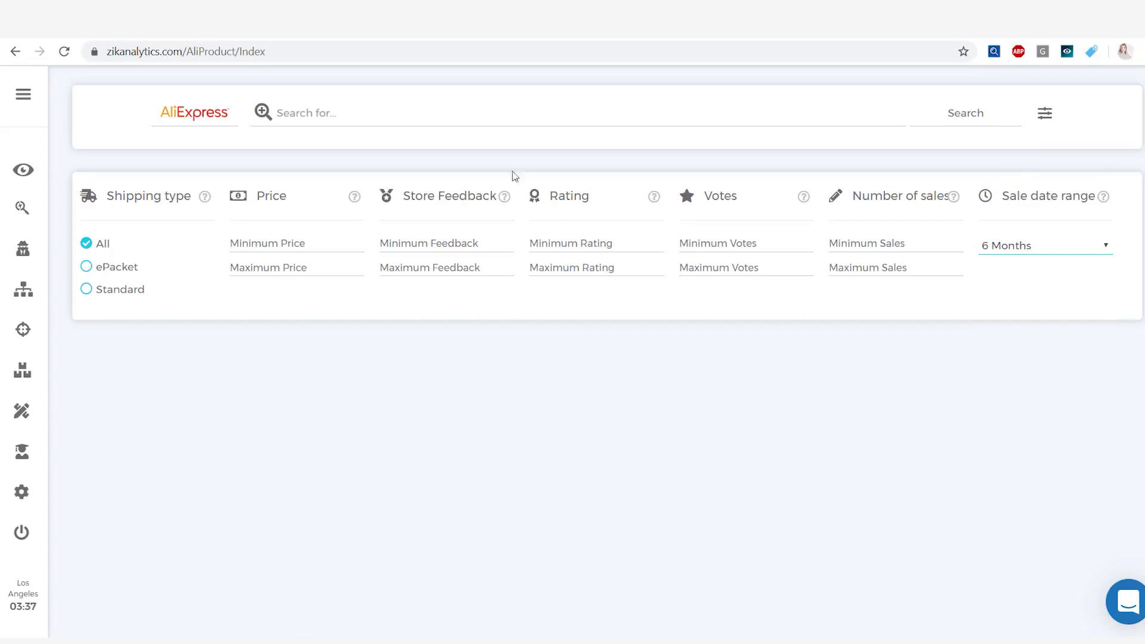
left_click(403, 119)
type("webcam")
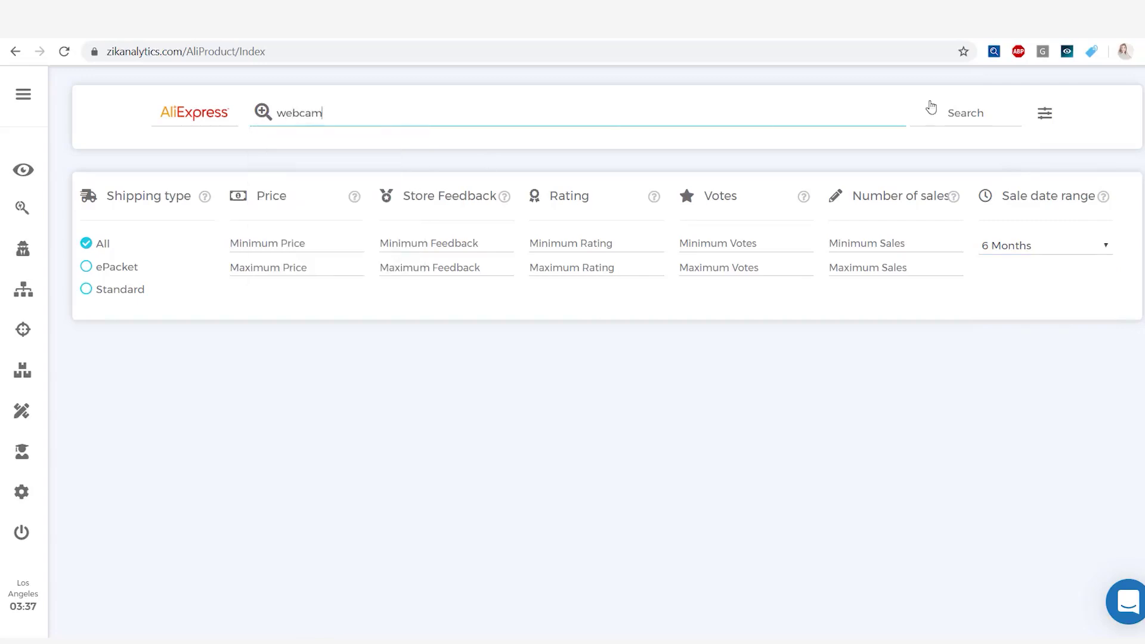
left_click(964, 113)
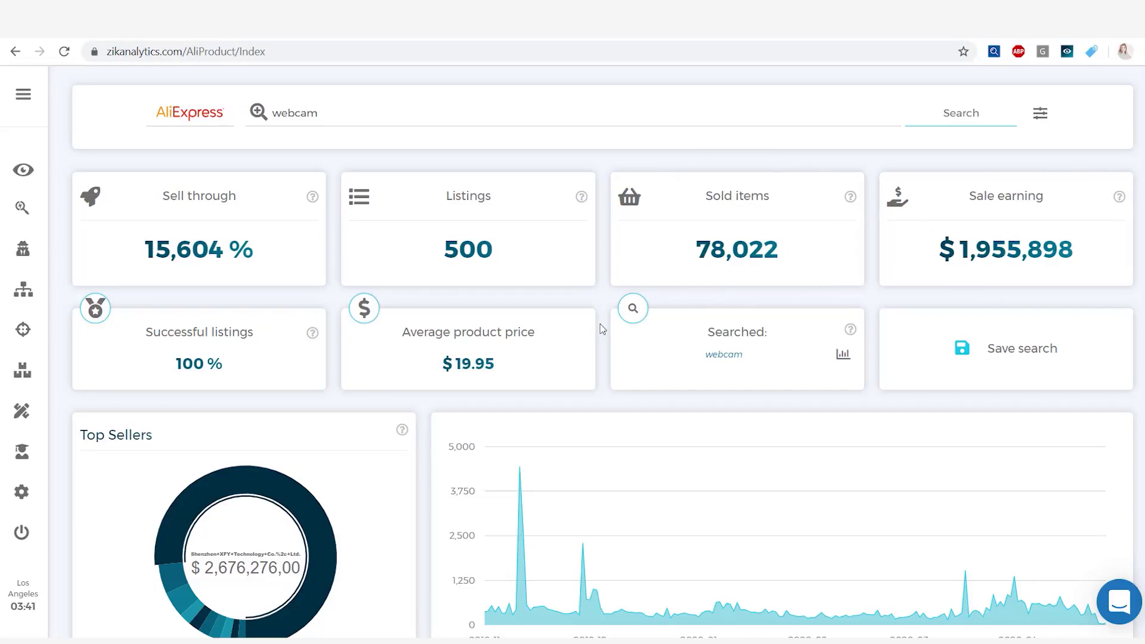
scroll(429, 397, "down", 1)
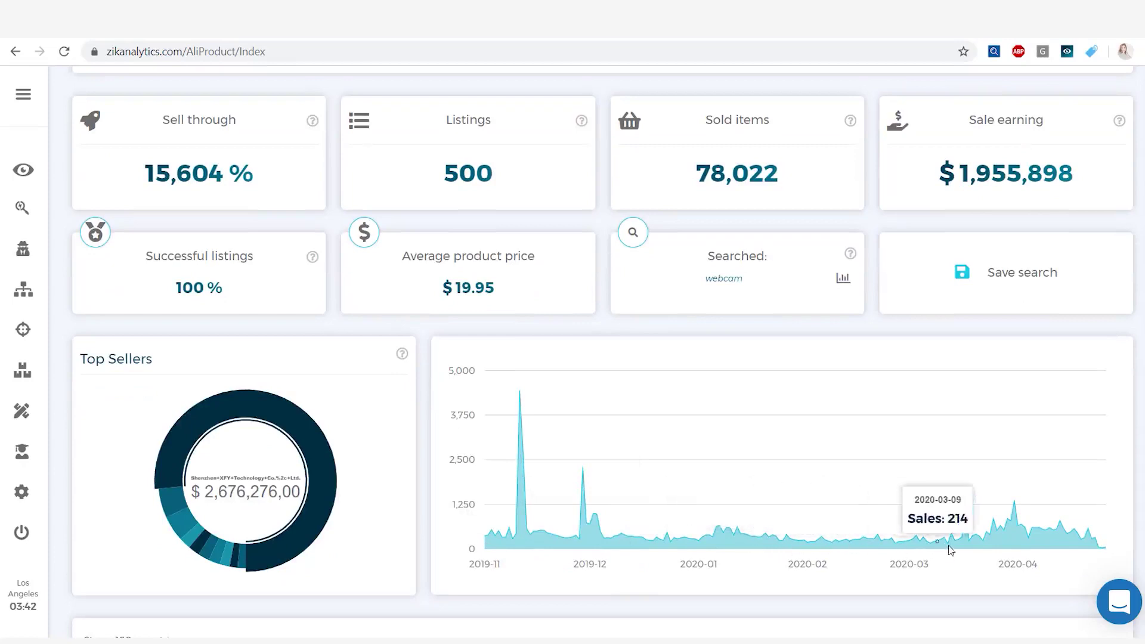
mouse_move(1076, 530)
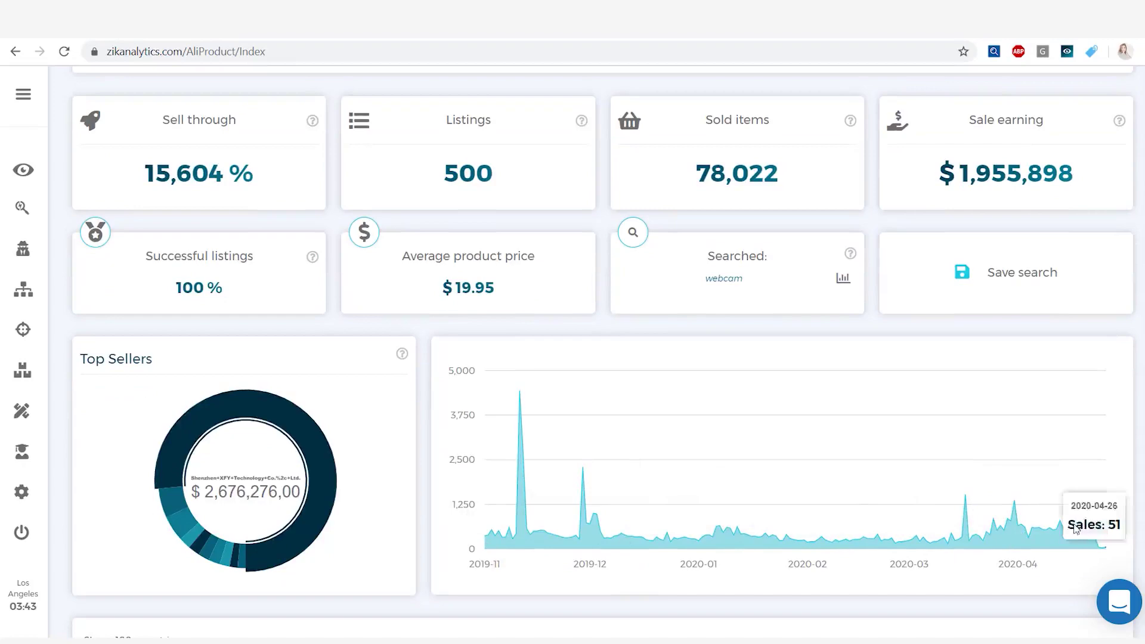
scroll(1020, 531, "down", 2)
scroll(1022, 522, "down", 3)
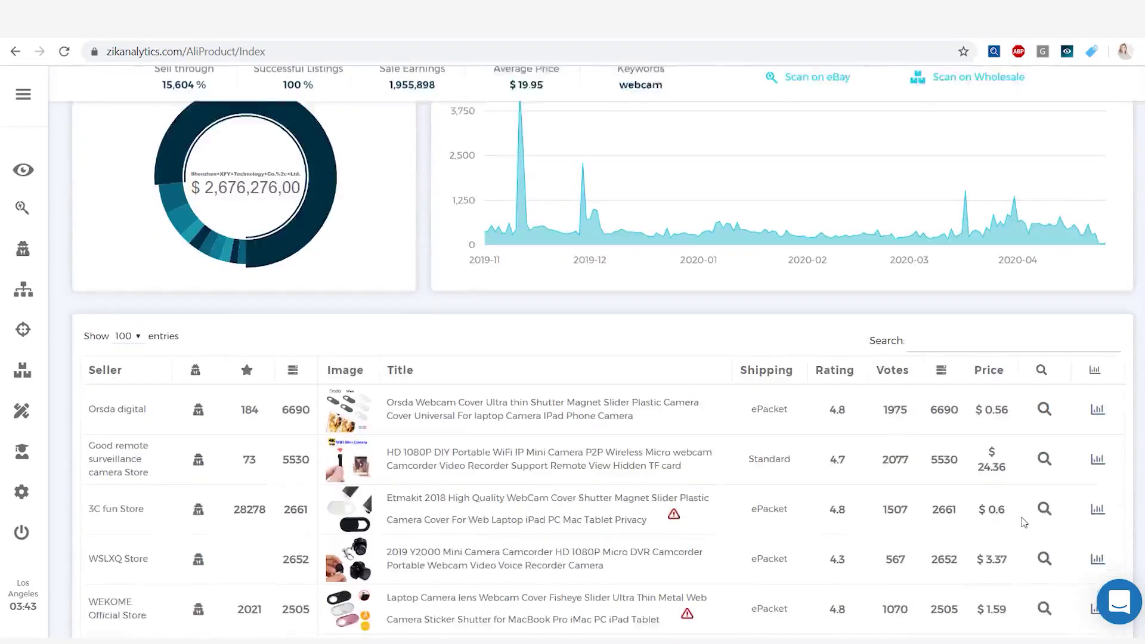
scroll(1023, 522, "down", 2)
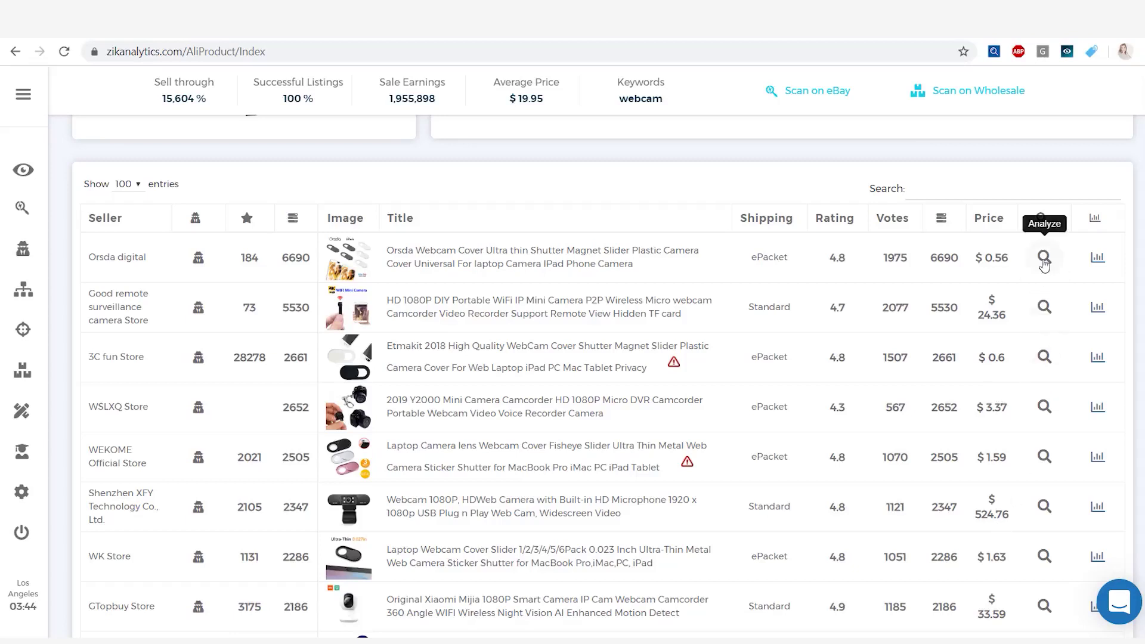
- Open the detailed analysis of the Orsda webcam cover listing
left_click(1044, 258)
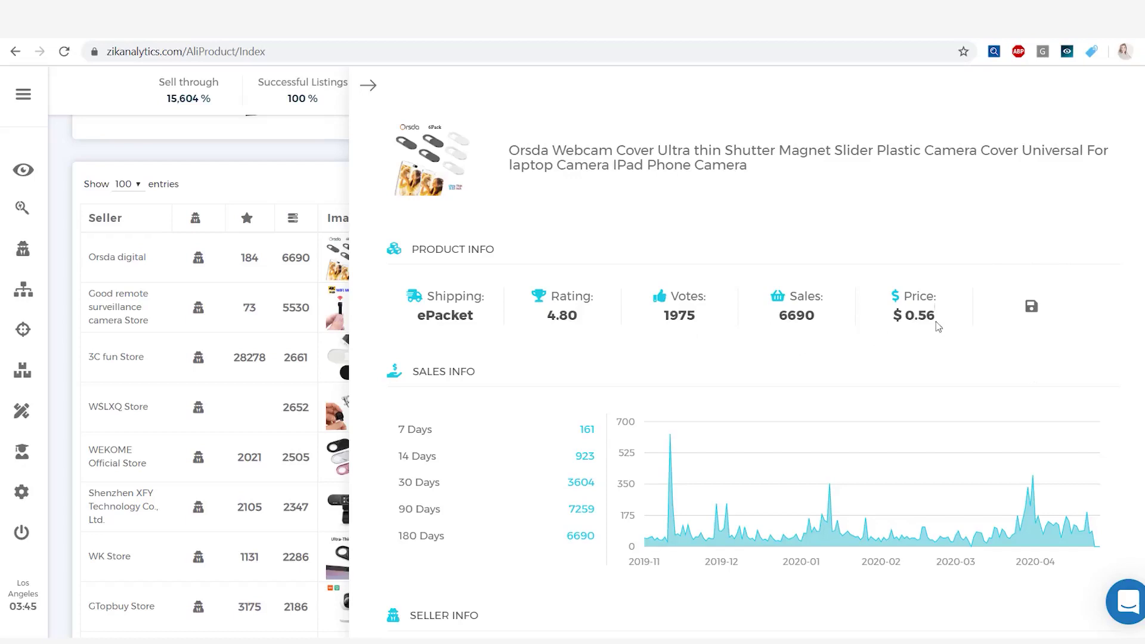
scroll(626, 357, "down", 2)
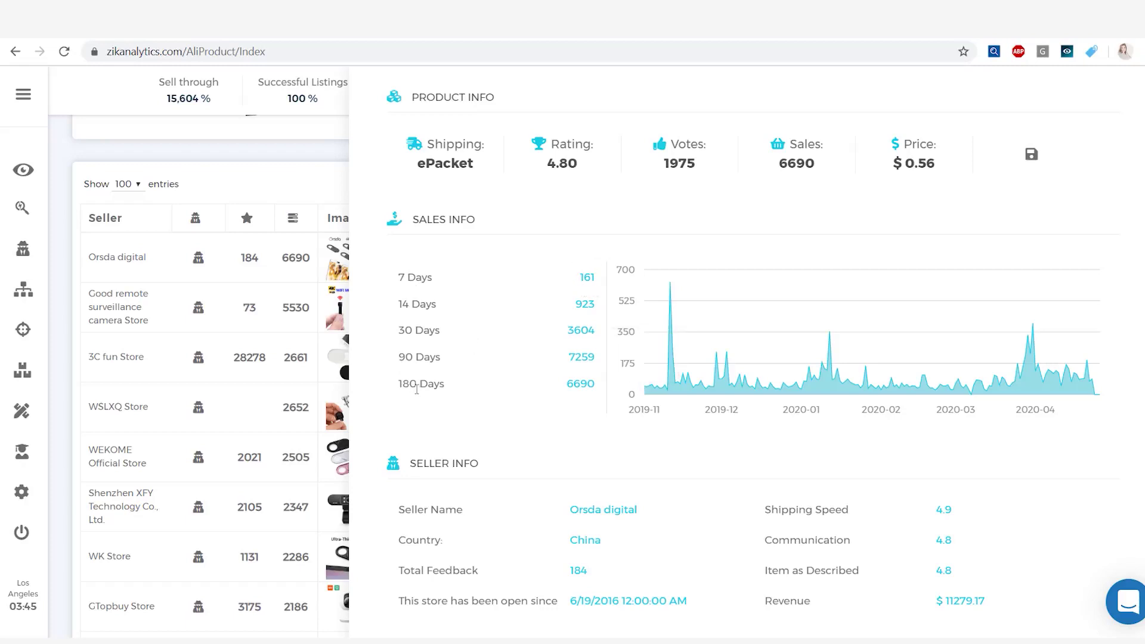
mouse_move(953, 393)
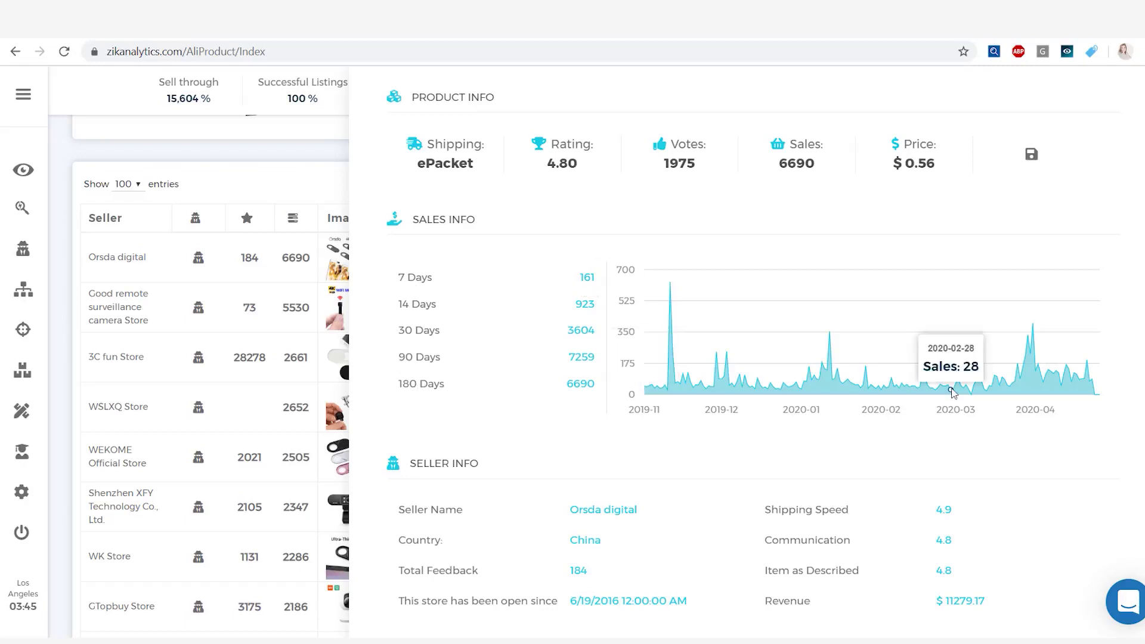
scroll(953, 391, "down", 1)
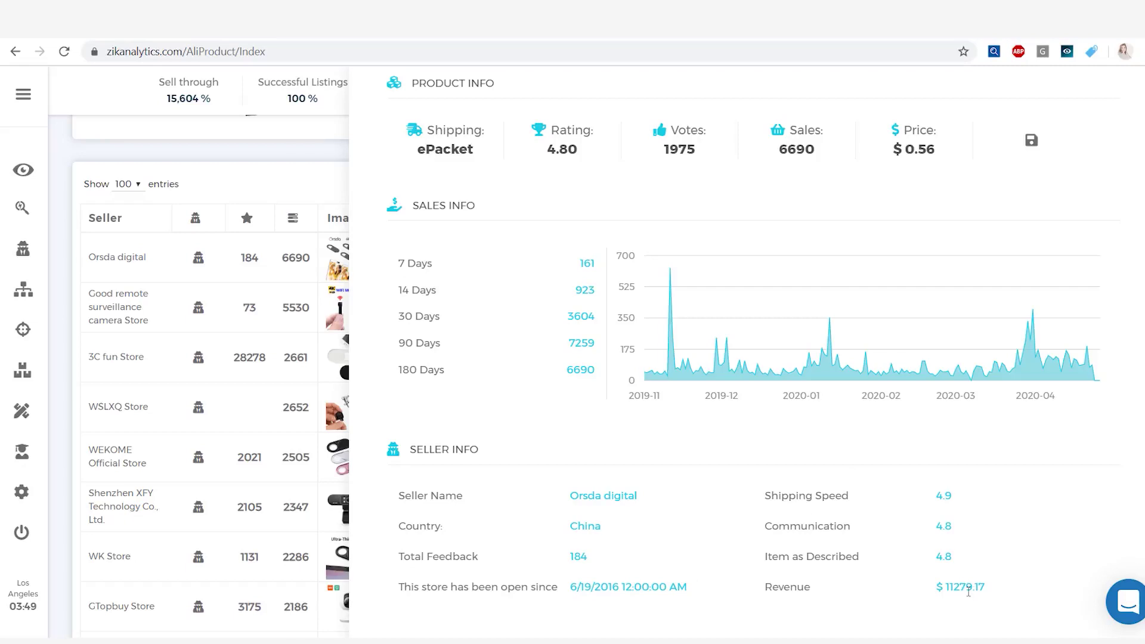
scroll(969, 536, "up", 5)
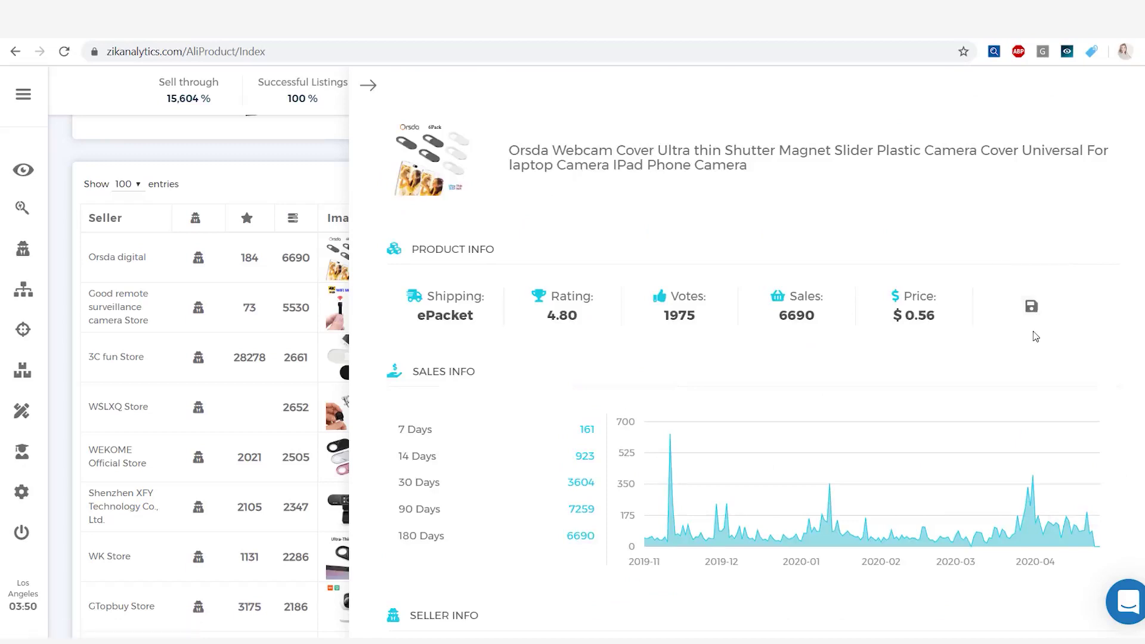
- Close the Orsda webcam cover's detail panel
left_click(368, 87)
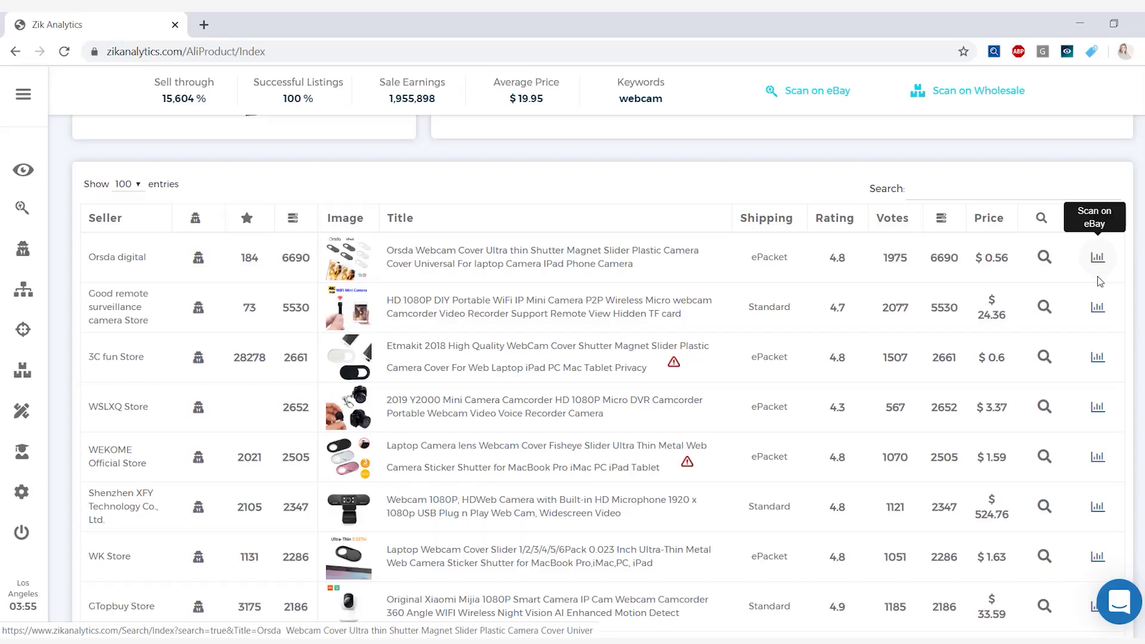
scroll(1100, 281, "up", 10)
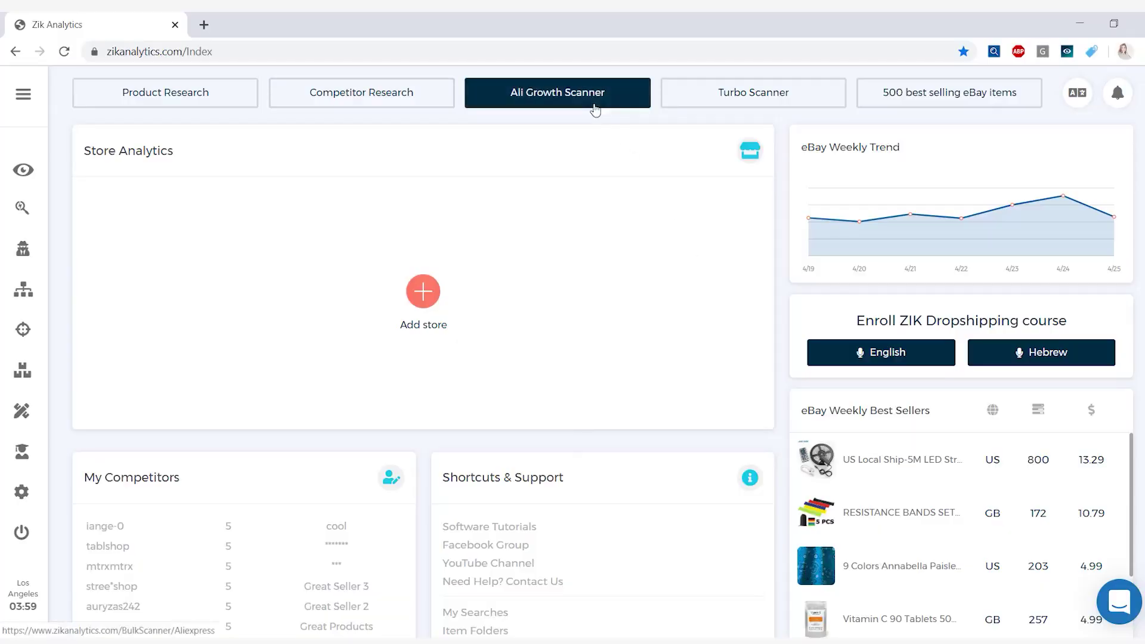
- Open Ali Growth Scanner and enter 500 as the growth rate
left_click(596, 105)
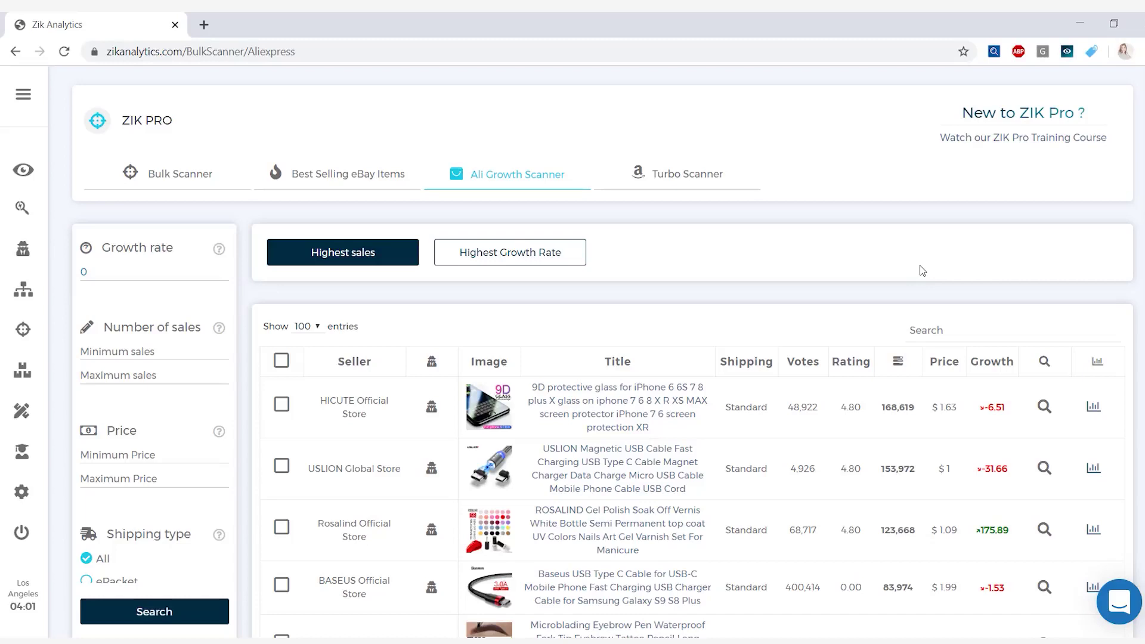
scroll(224, 269, "down", 2)
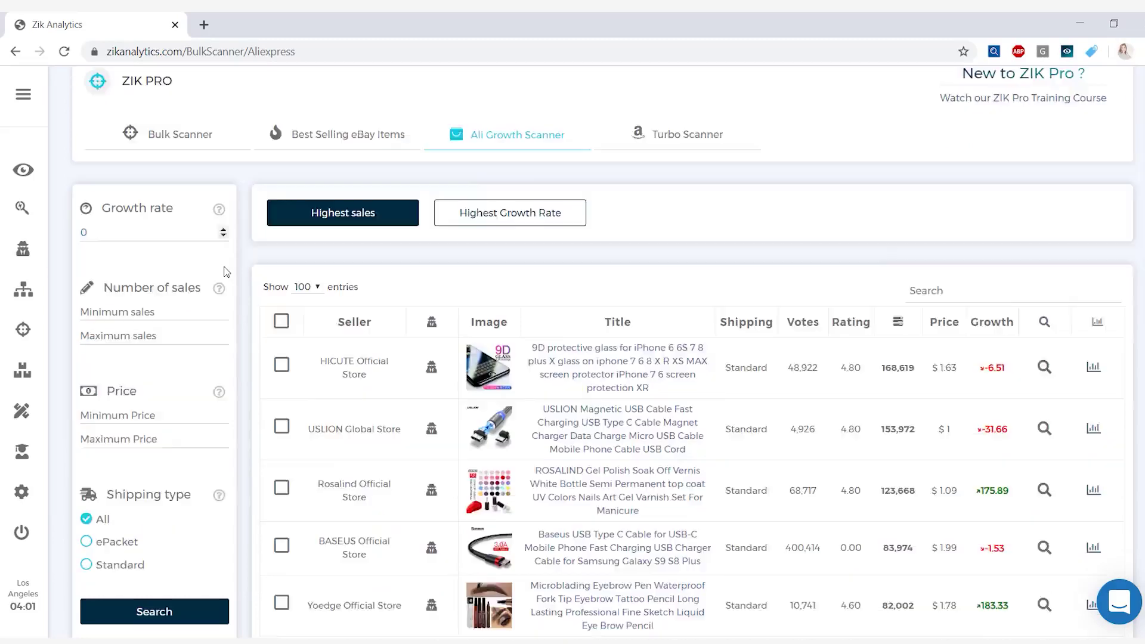
scroll(166, 299, "down", 2)
scroll(165, 300, "down", 2)
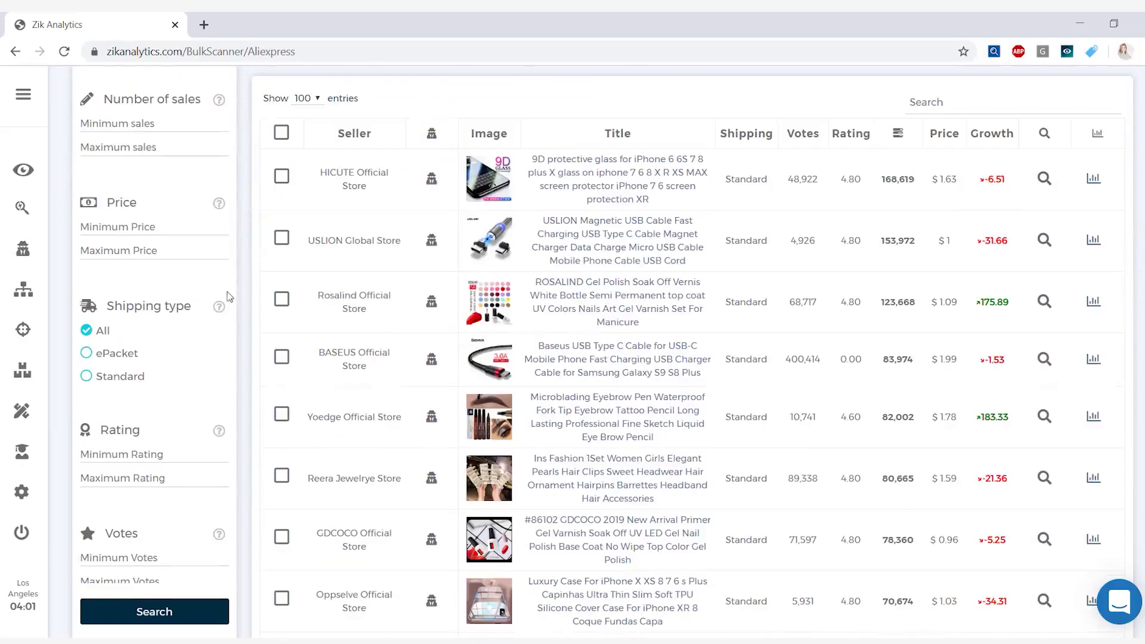
scroll(99, 311, "down", 3)
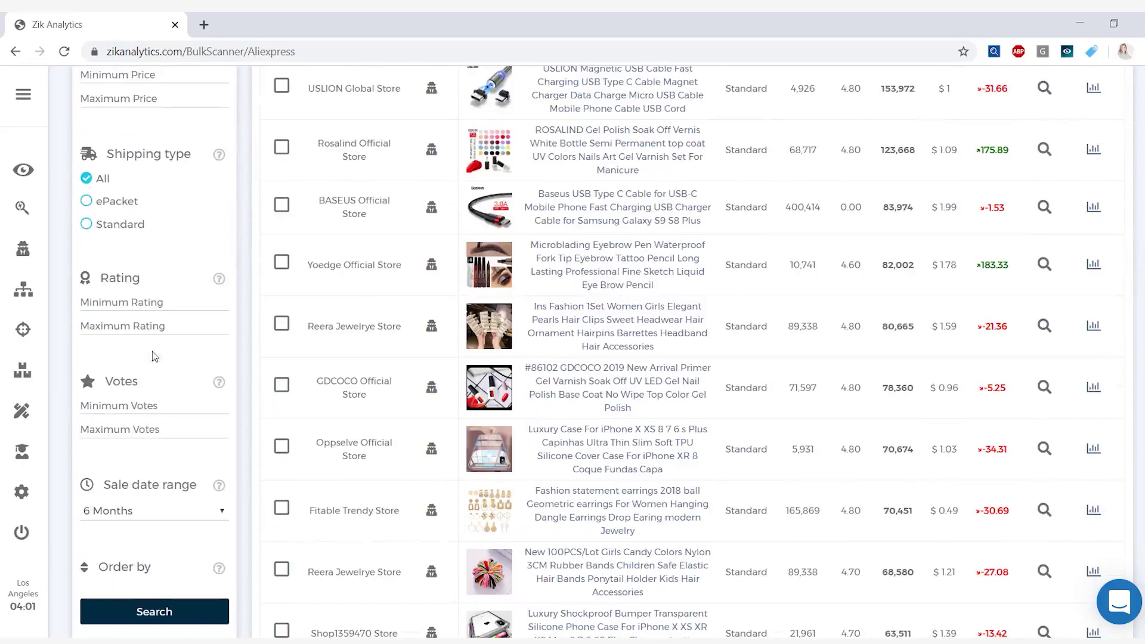
scroll(184, 385, "down", 1)
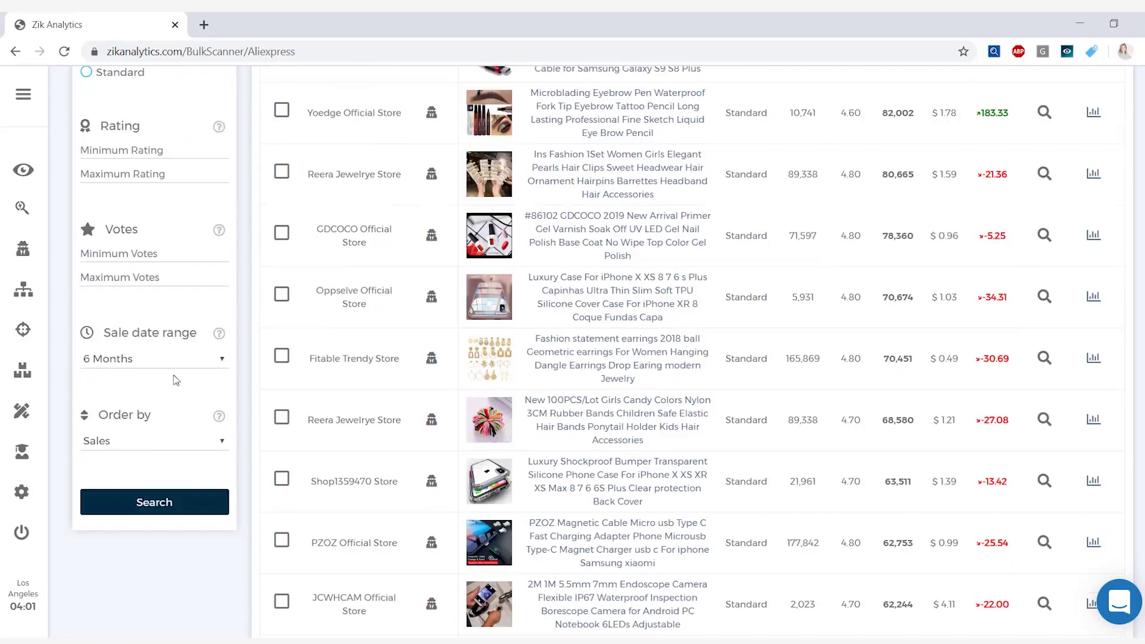
scroll(582, 582, "down", 3)
scroll(582, 582, "up", 3)
scroll(581, 582, "up", 3)
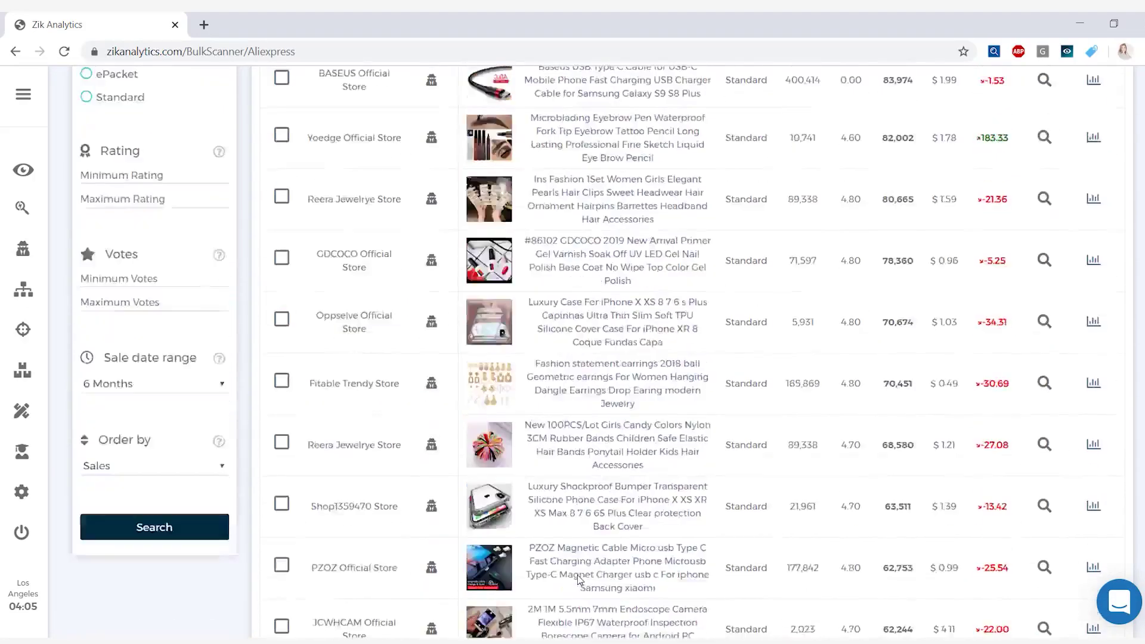
scroll(581, 581, "up", 4)
scroll(578, 582, "up", 3)
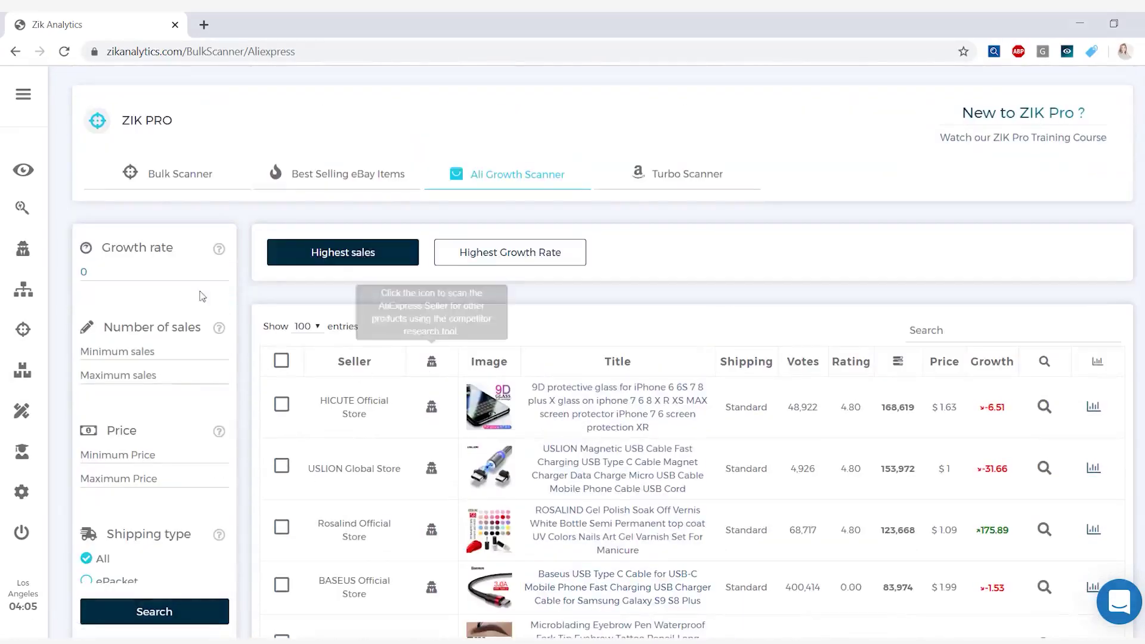
left_click(183, 273)
type("5")
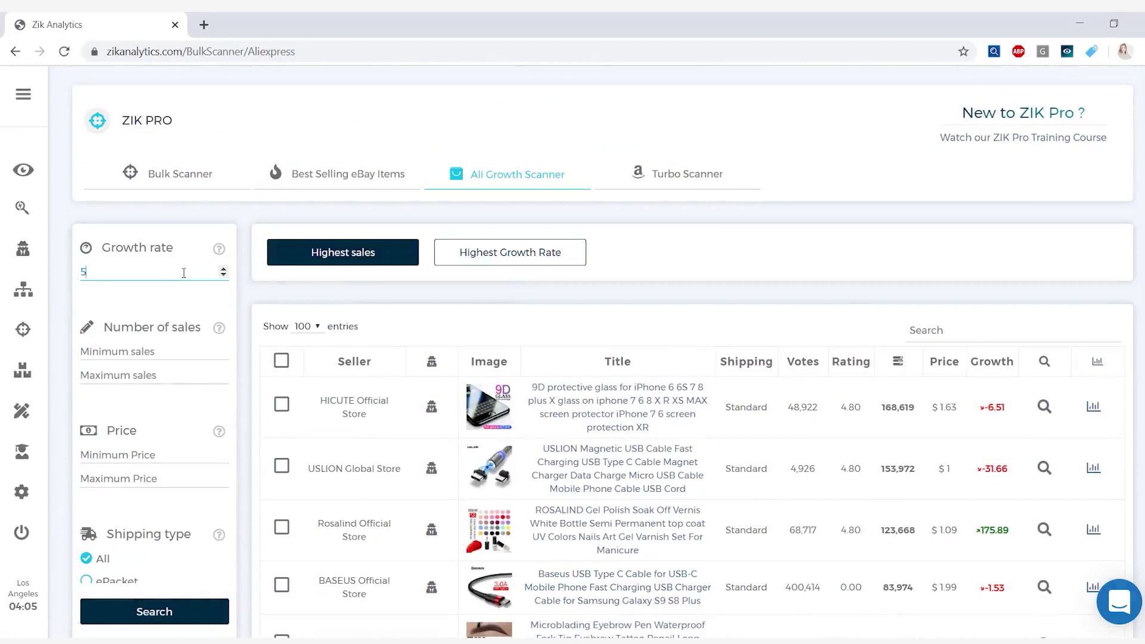
type("00")
- Set minimum sales to 500 and sale date range to 30 Days, then rerun the scan
left_click(151, 352)
type("500")
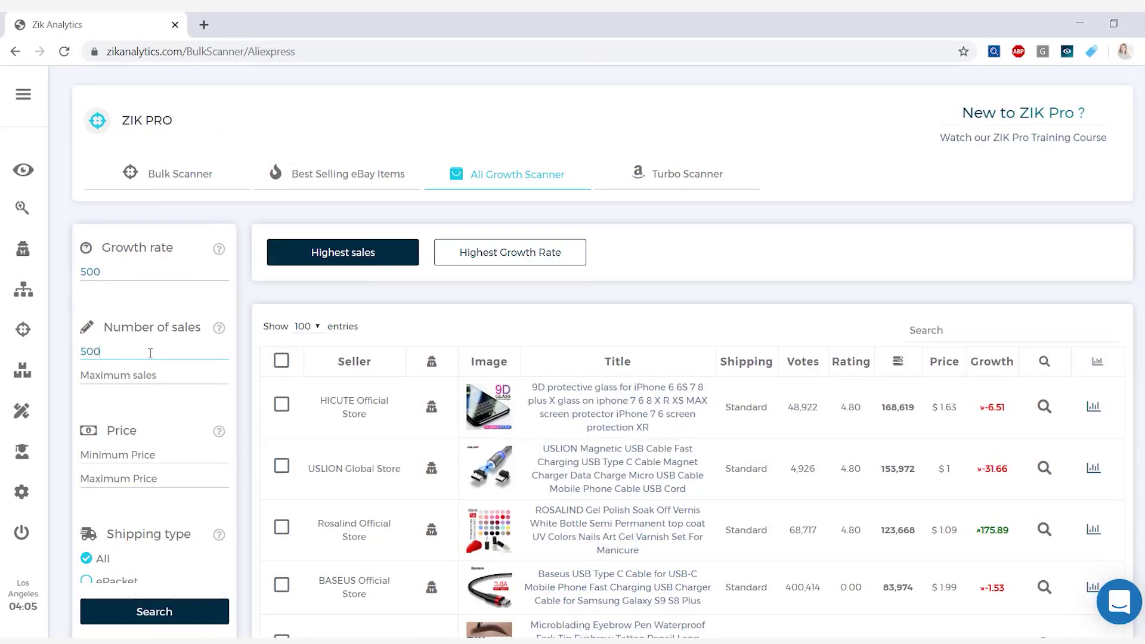
scroll(150, 351, "down", 3)
scroll(151, 352, "down", 1)
scroll(153, 349, "down", 3)
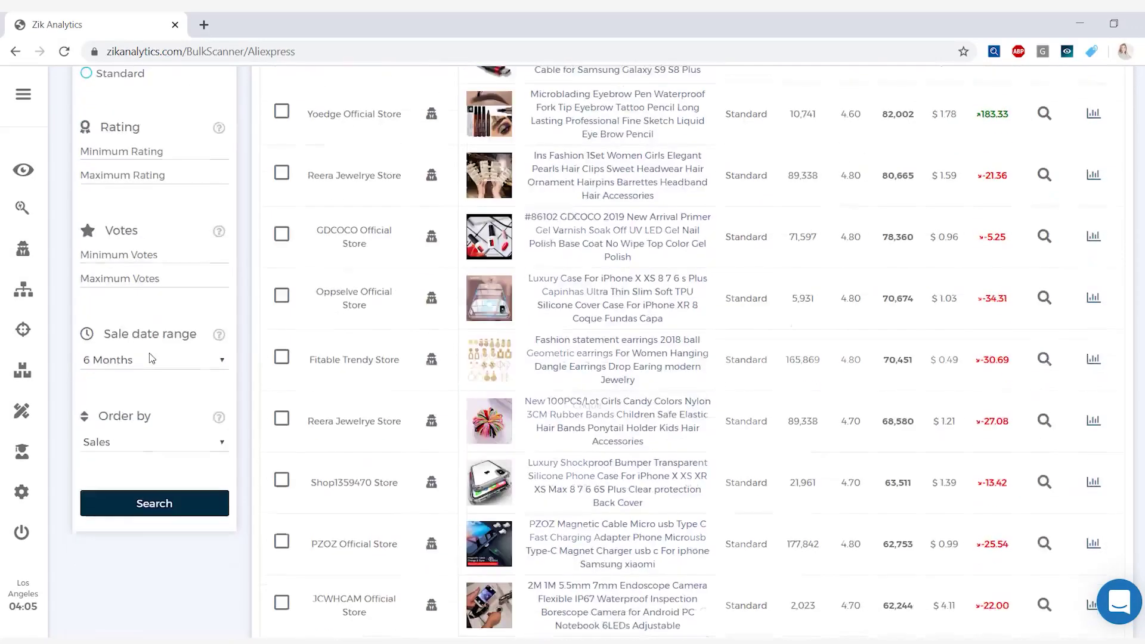
scroll(154, 347, "down", 2)
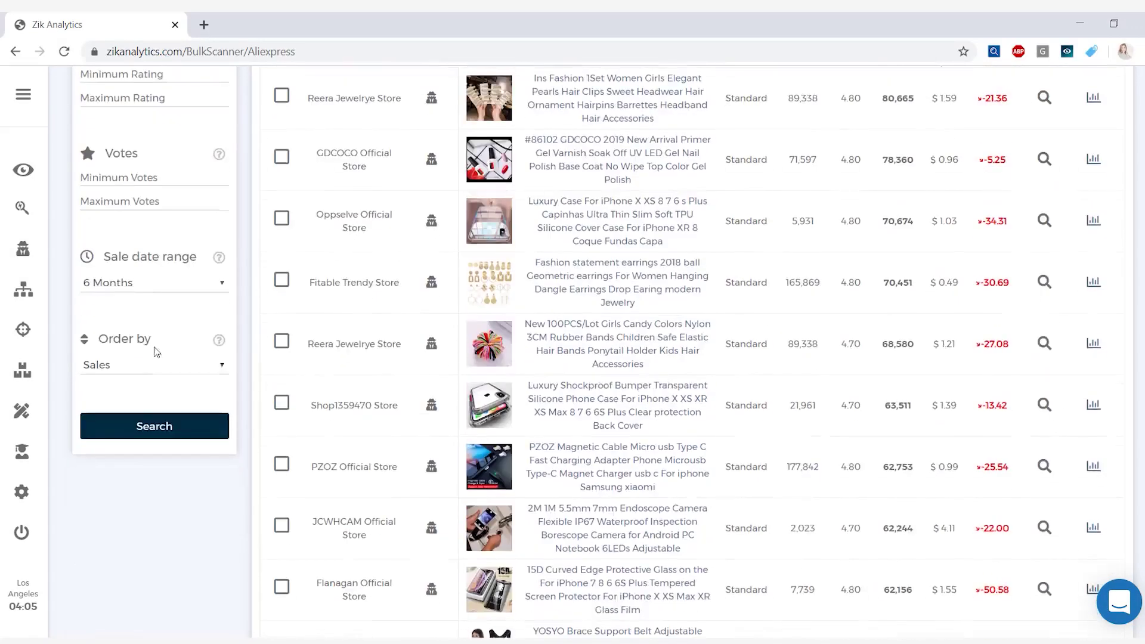
left_click(222, 282)
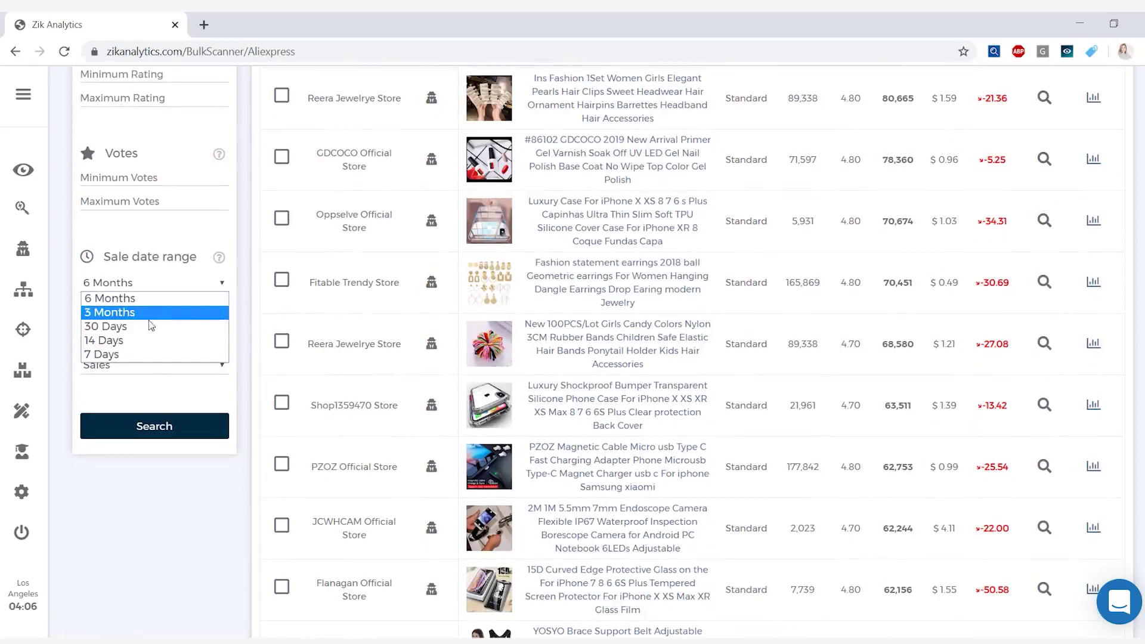
left_click(117, 326)
left_click(154, 426)
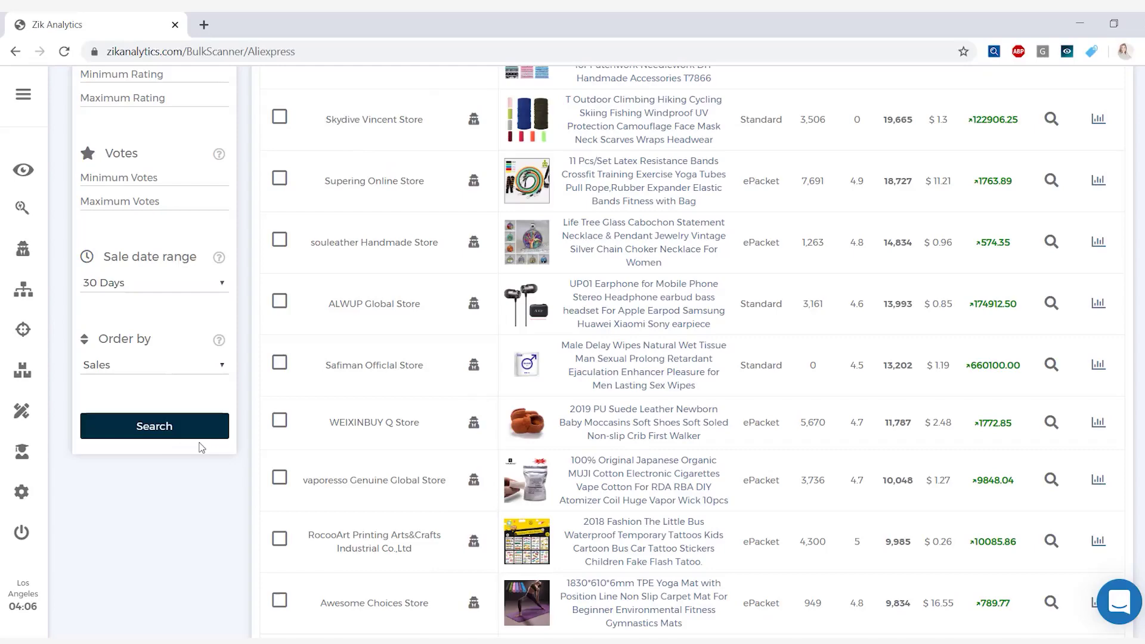
scroll(699, 435, "up", 8)
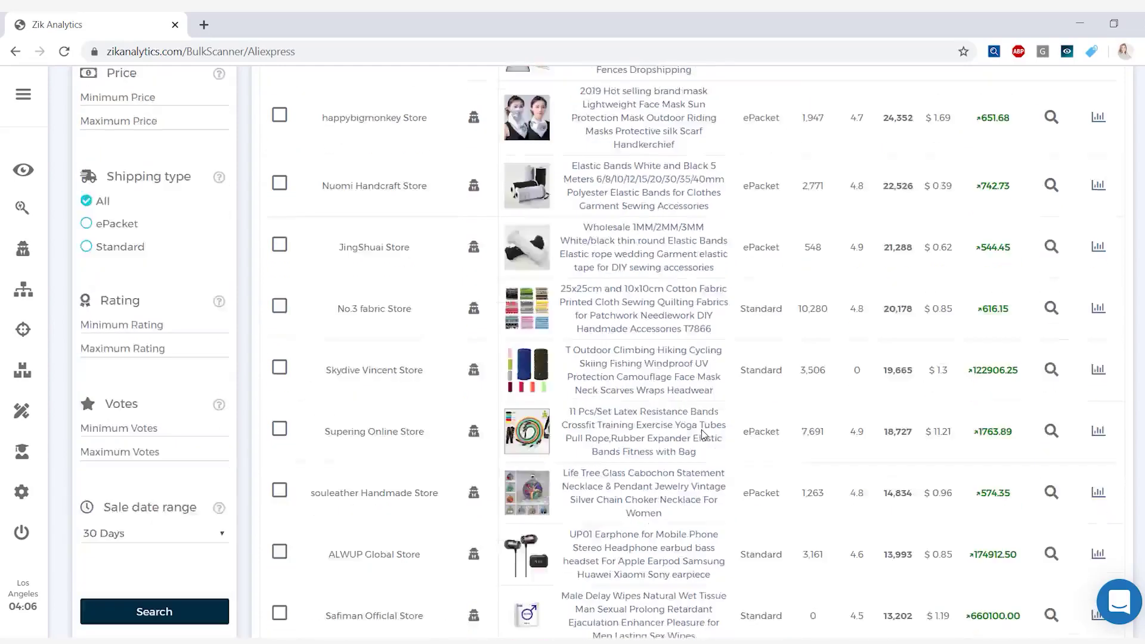
scroll(699, 435, "up", 5)
scroll(699, 435, "up", 1)
scroll(698, 435, "down", 2)
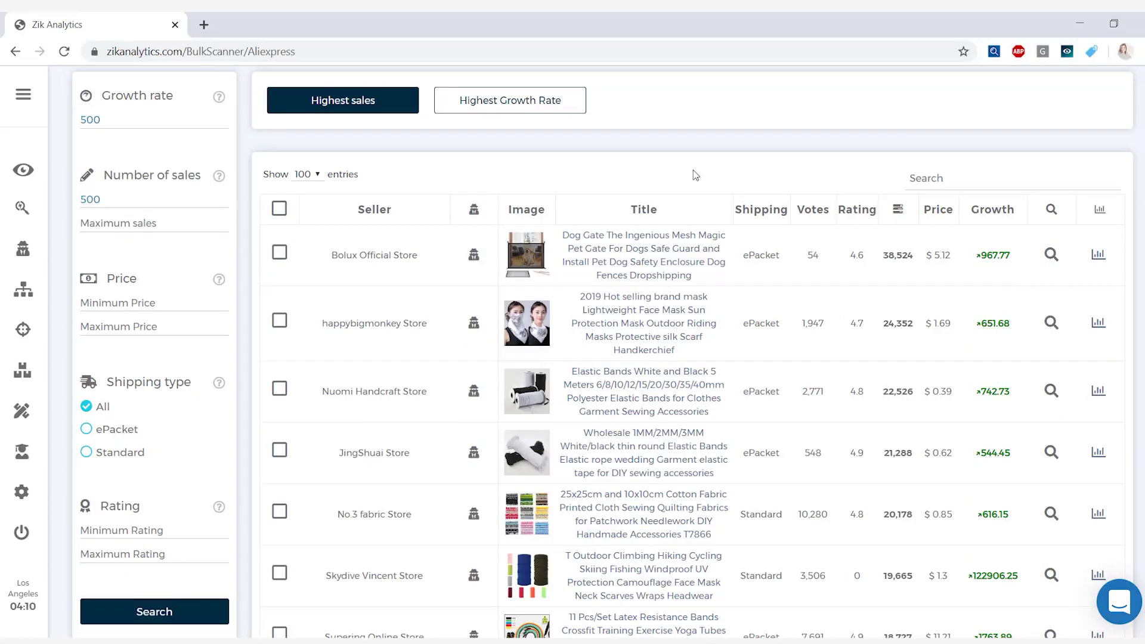
scroll(694, 175, "down", 5)
scroll(689, 188, "down", 5)
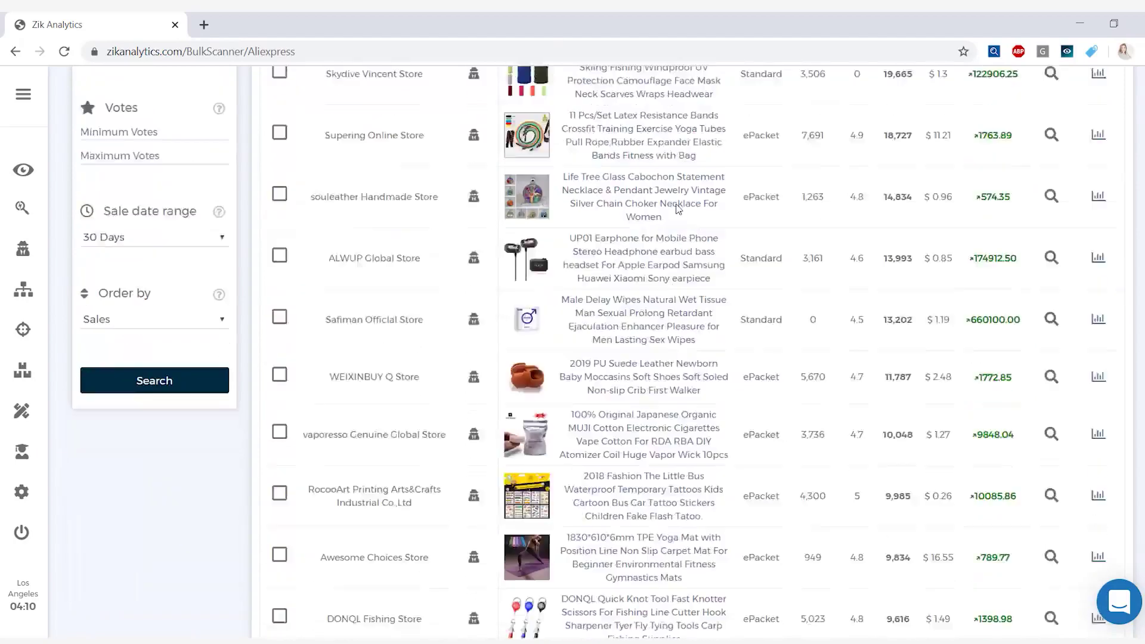
scroll(684, 197, "down", 5)
scroll(676, 208, "down", 5)
scroll(677, 207, "down", 4)
scroll(644, 269, "down", 2)
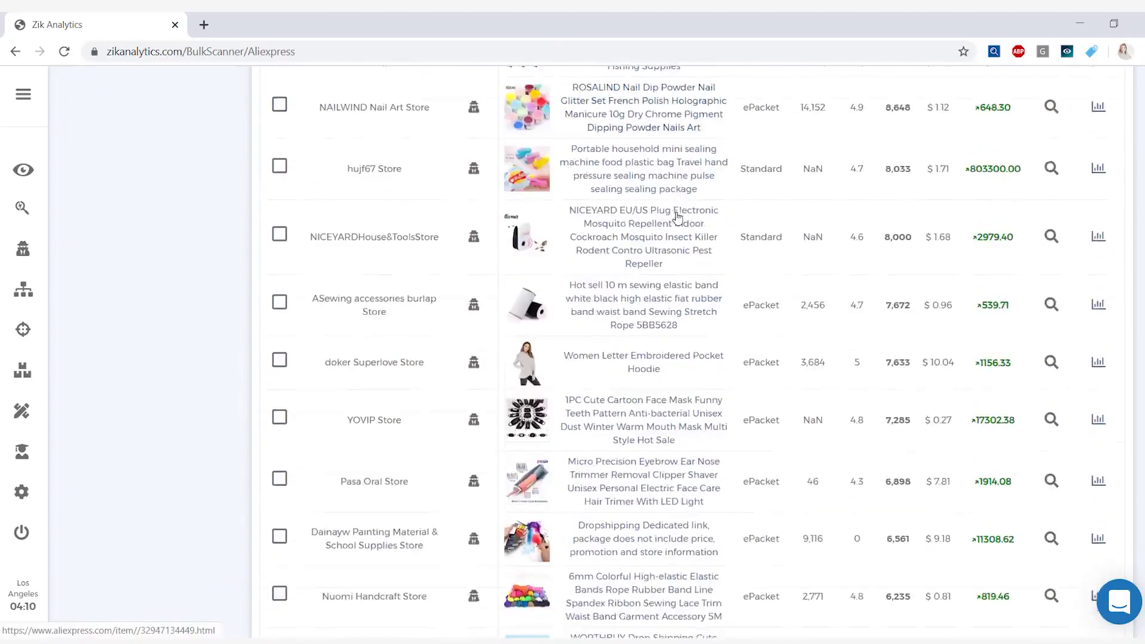
scroll(609, 313, "down", 1)
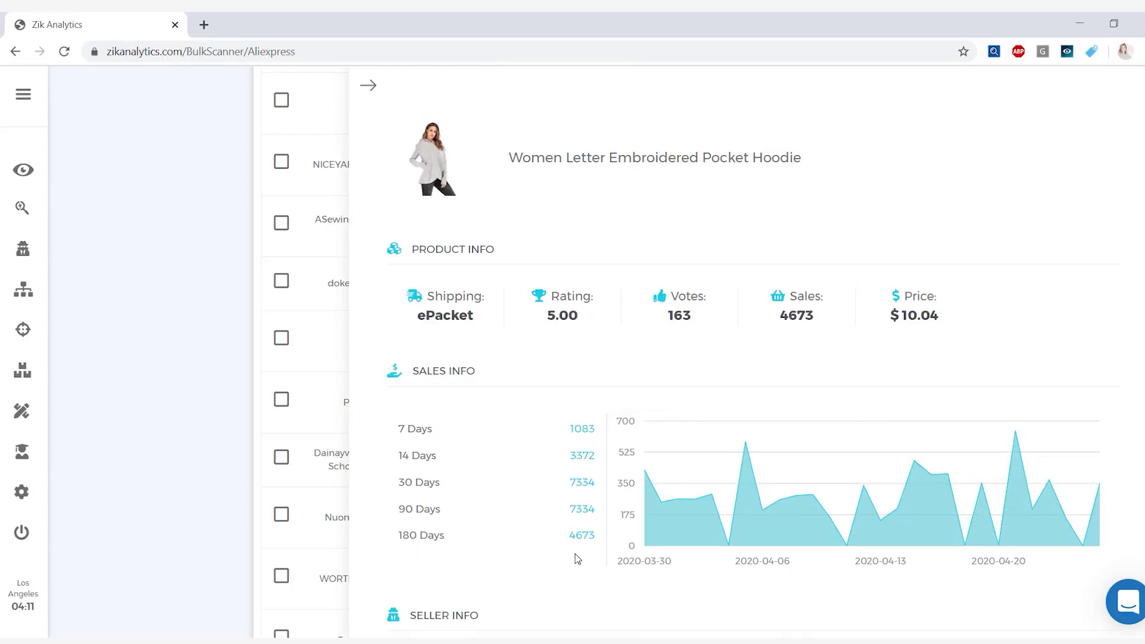
scroll(576, 554, "down", 2)
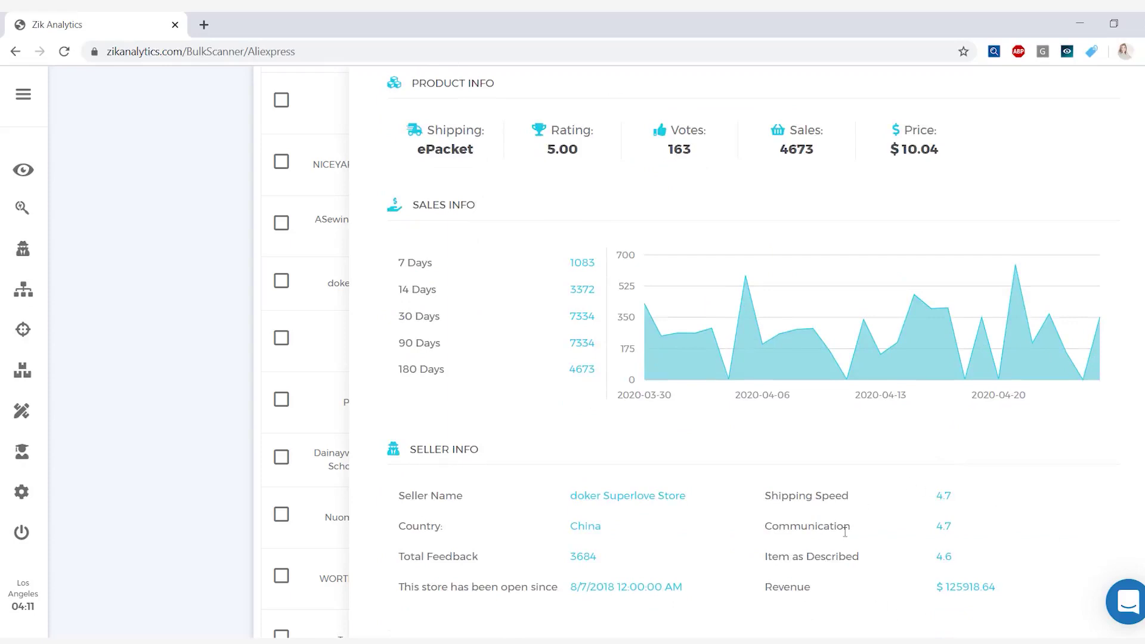
scroll(846, 531, "up", 2)
scroll(846, 531, "up", 1)
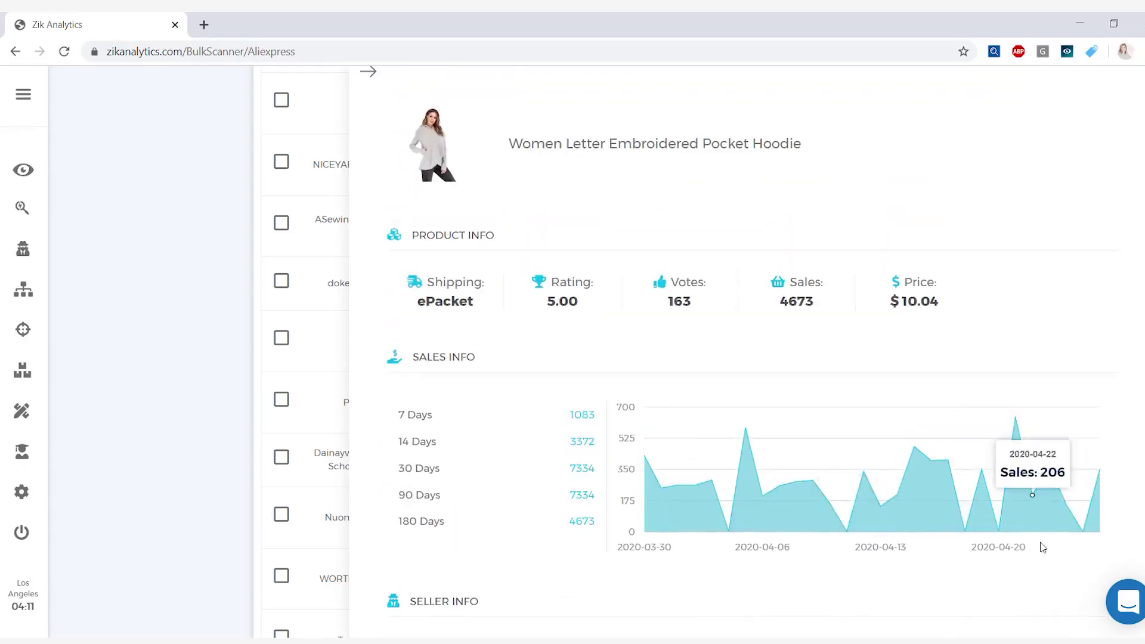
scroll(1101, 502, "down", 2)
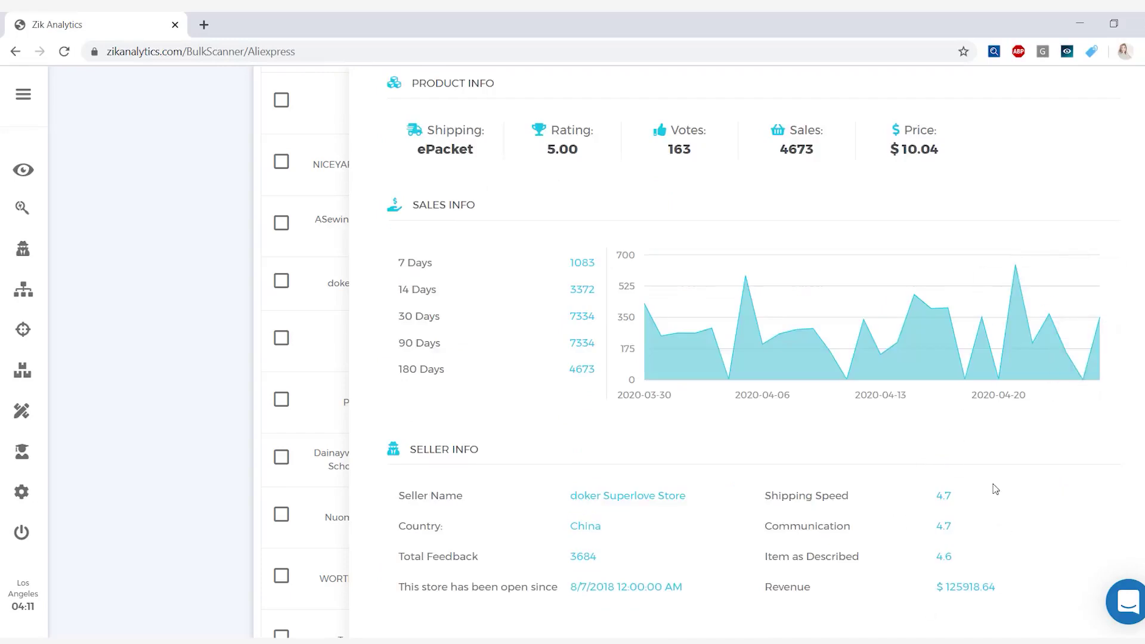
scroll(995, 490, "up", 3)
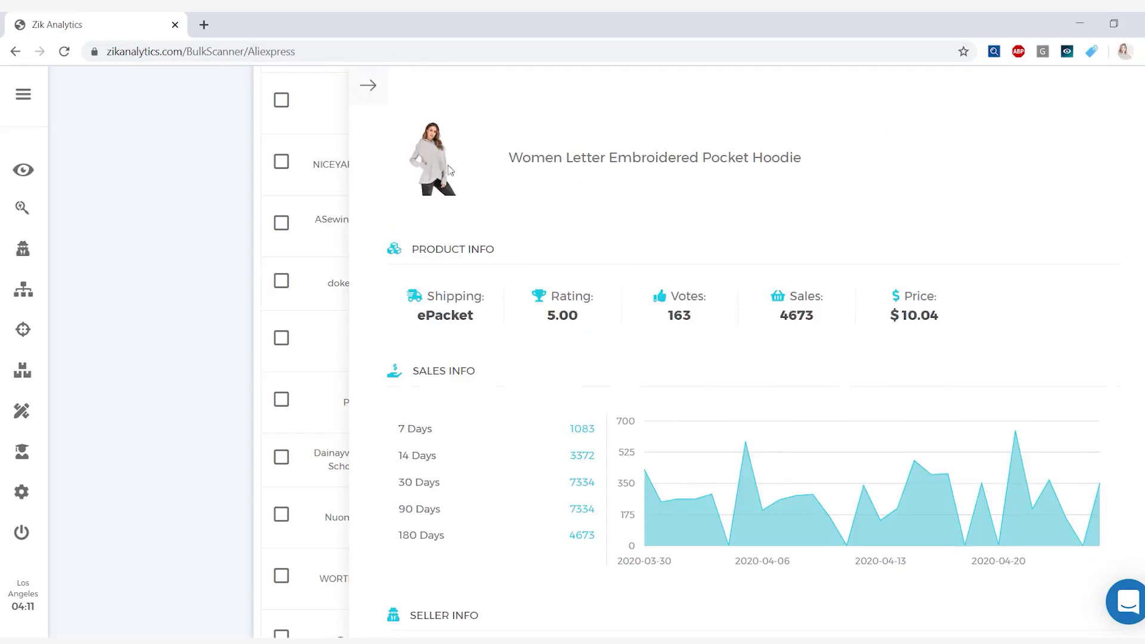
- Close the hoodie's product detail panel
left_click(368, 87)
scroll(654, 507, "down", 4)
scroll(654, 507, "down", 4)
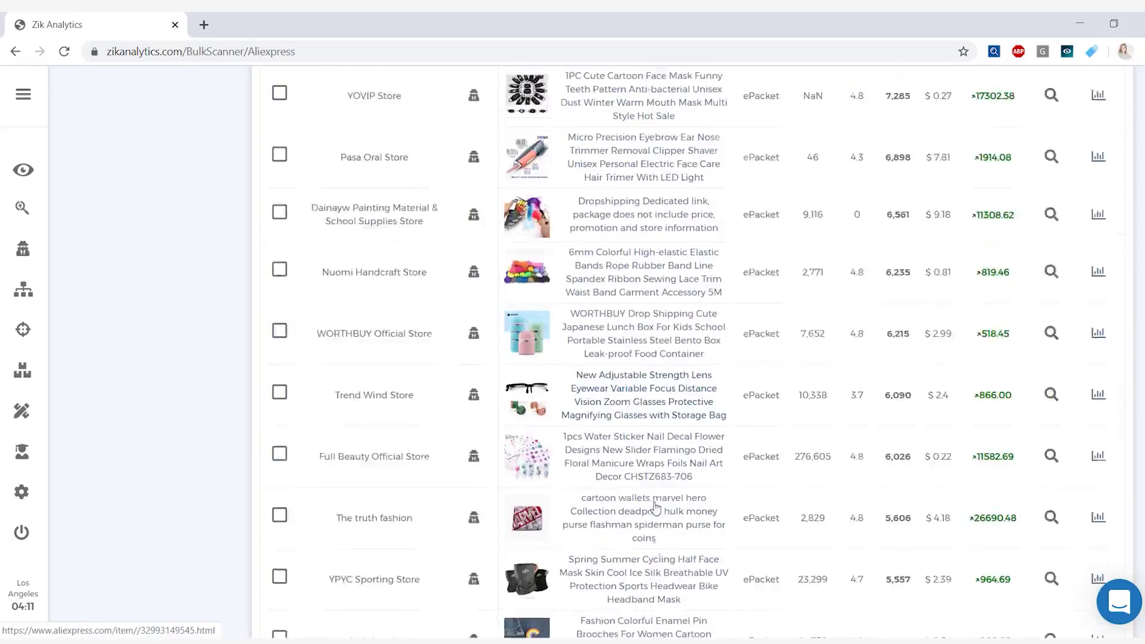
scroll(654, 508, "down", 2)
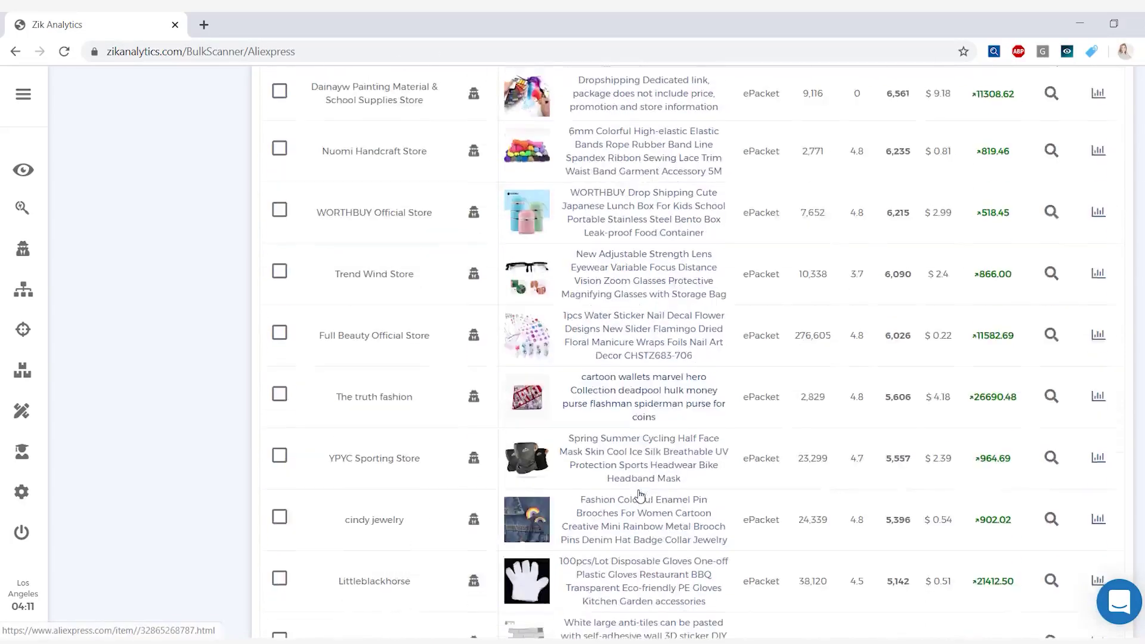
scroll(696, 505, "down", 2)
scroll(697, 508, "up", 3)
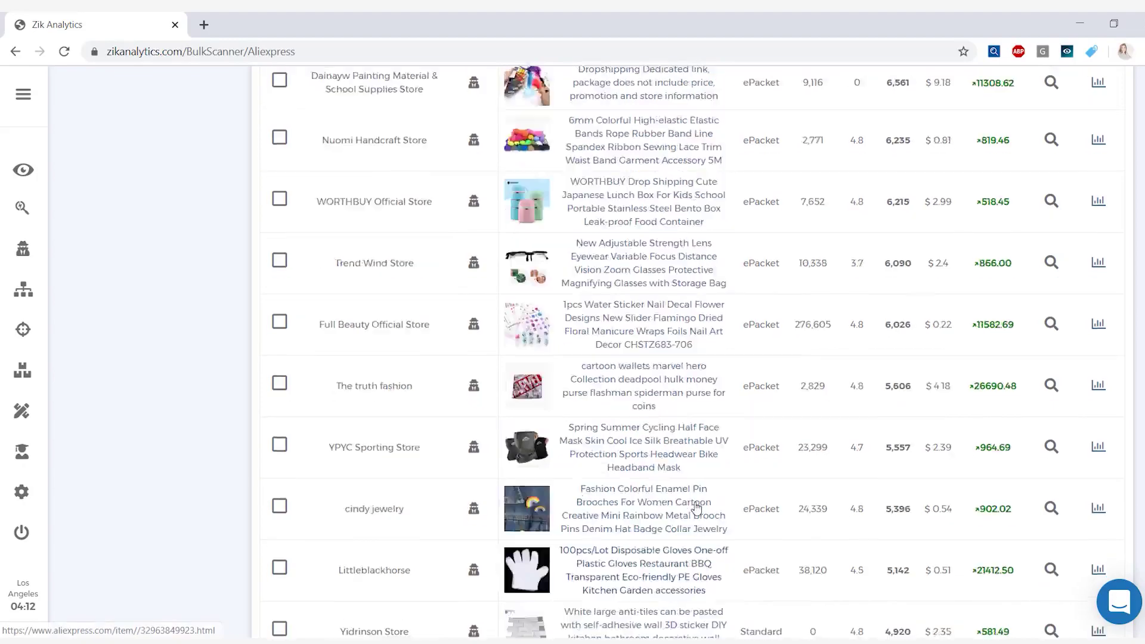
scroll(697, 507, "up", 3)
scroll(698, 507, "up", 1)
scroll(697, 508, "up", 2)
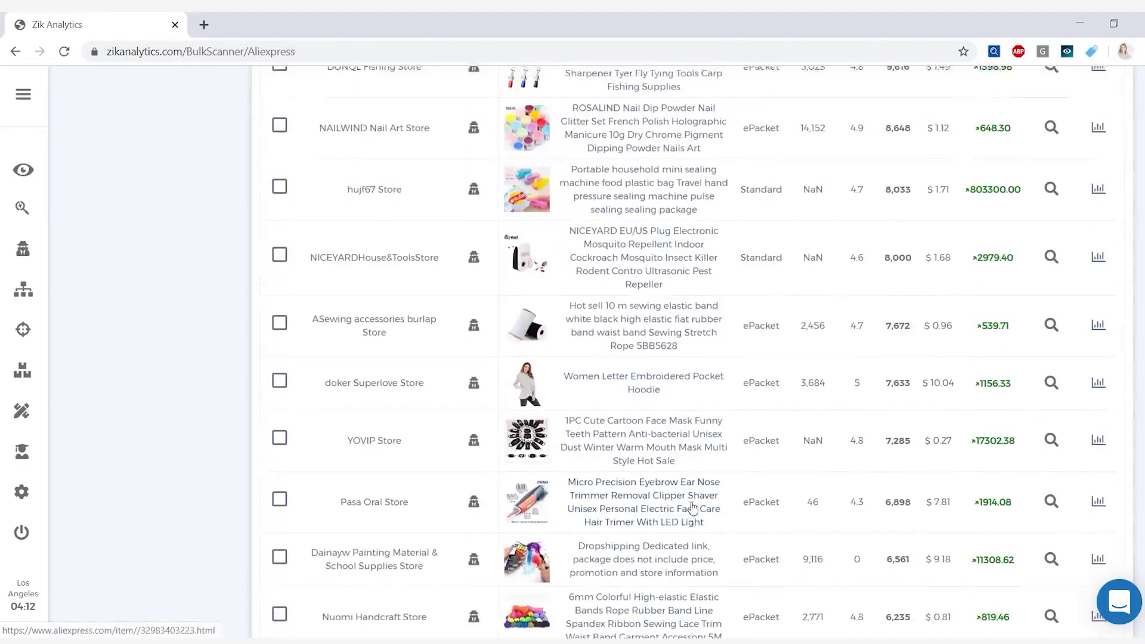
scroll(698, 507, "up", 3)
scroll(697, 507, "up", 1)
scroll(690, 508, "up", 3)
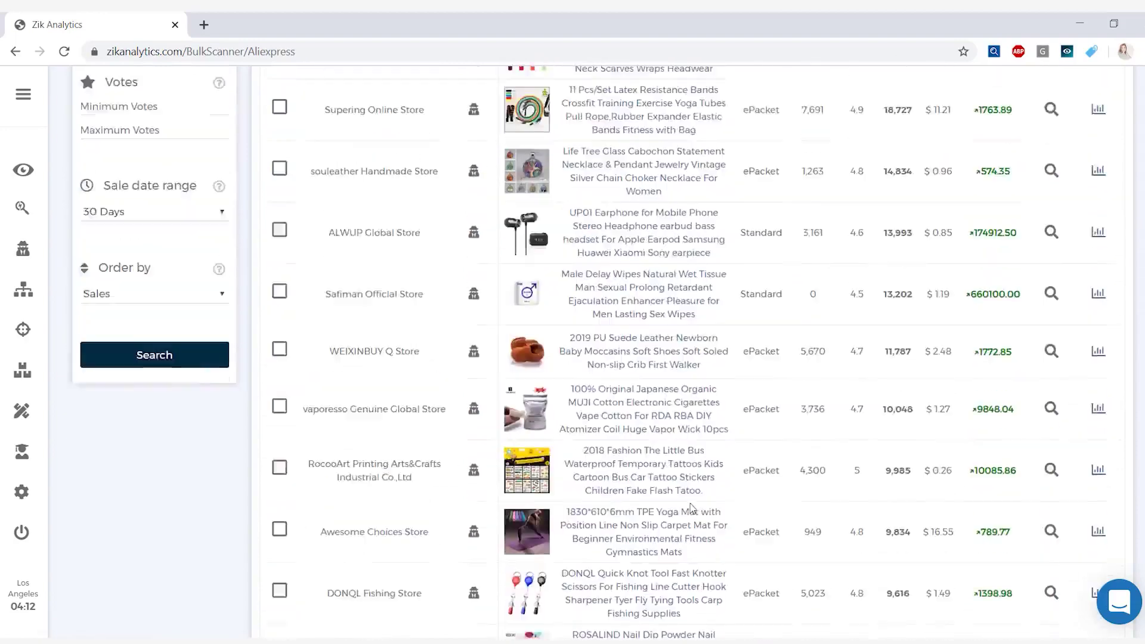
scroll(692, 507, "up", 1)
scroll(691, 508, "down", 1)
scroll(689, 510, "up", 3)
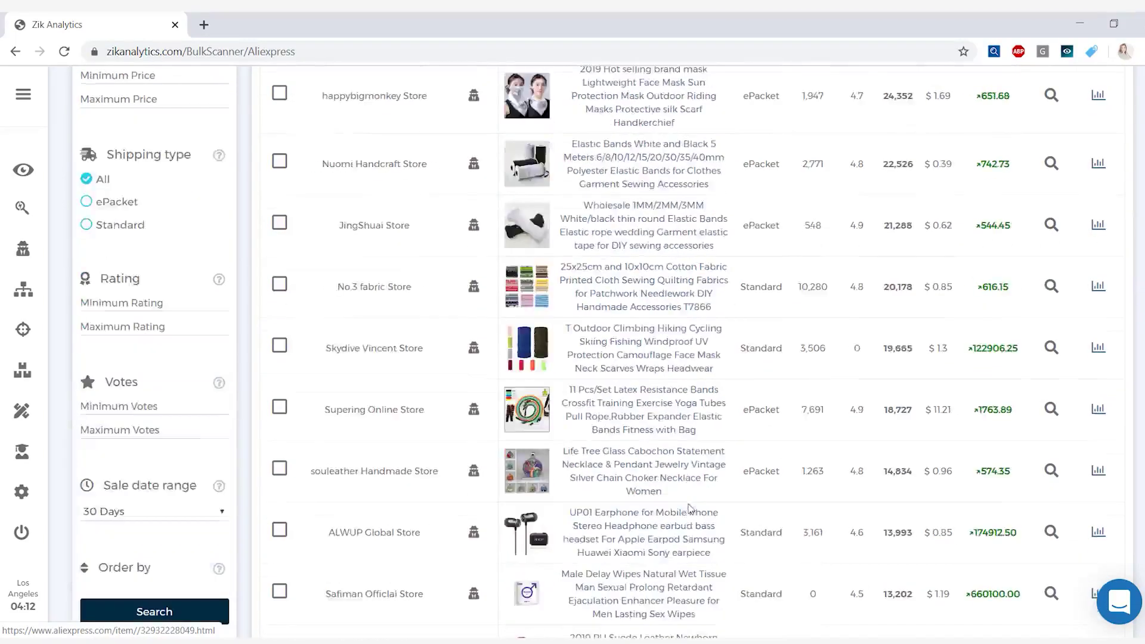
scroll(690, 510, "up", 3)
scroll(689, 511, "up", 2)
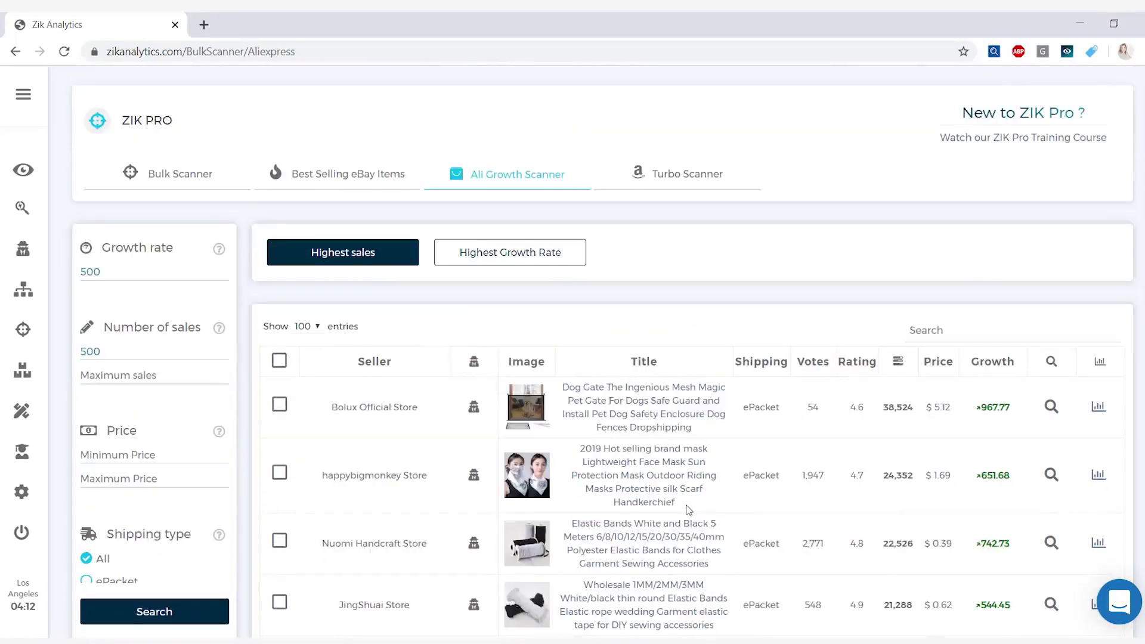